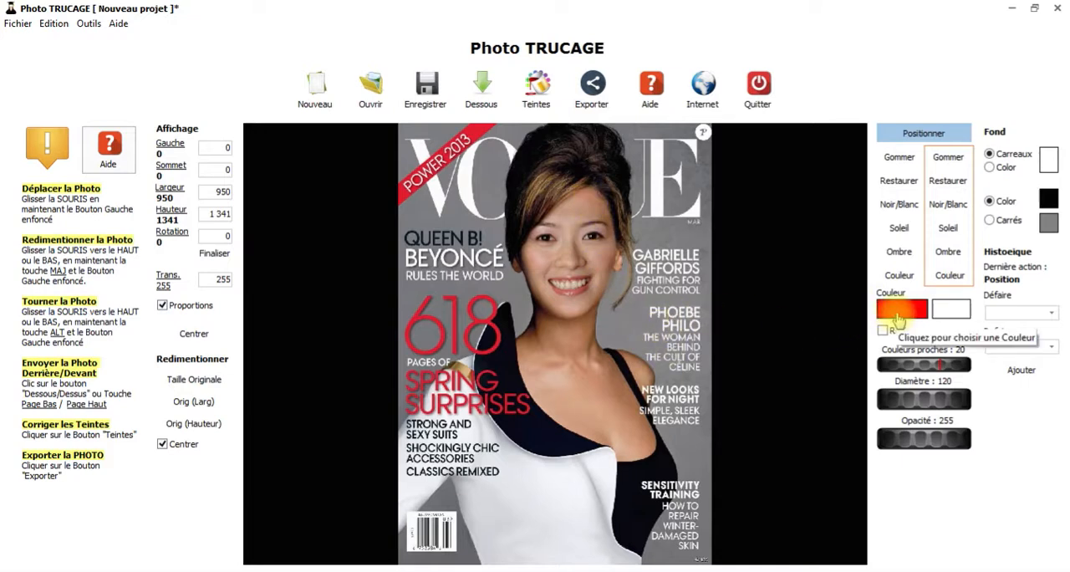
{"action": "left_click", "coordinate": [899, 311]}
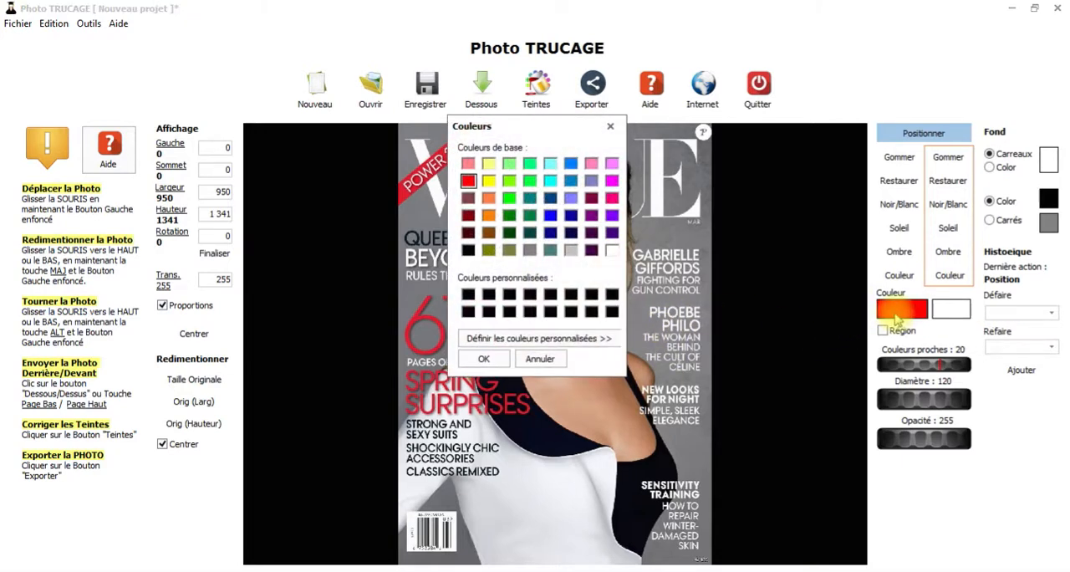
{"action": "left_click", "coordinate": [565, 336]}
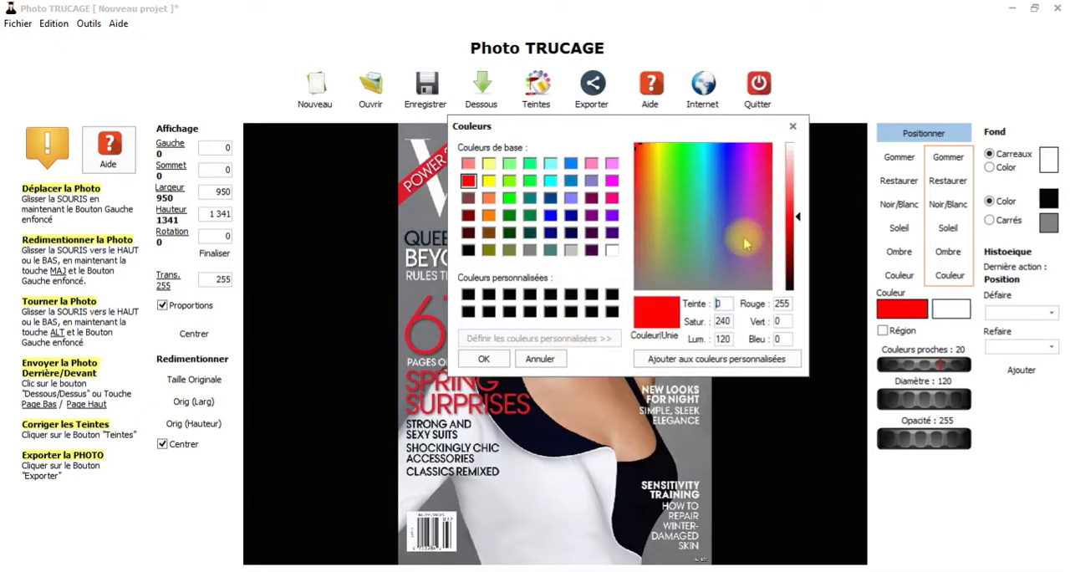
{"action": "left_click", "coordinate": [792, 128]}
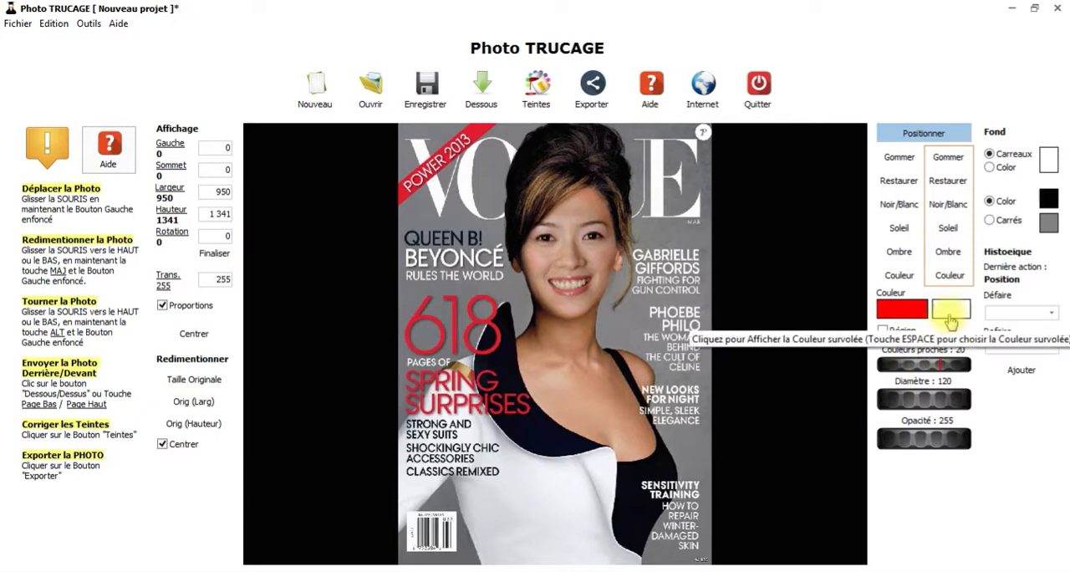
Step: Sample the skin tone from the model's chest as the paint colour and activate colour painting on the photo
{"action": "left_click", "coordinate": [950, 320]}
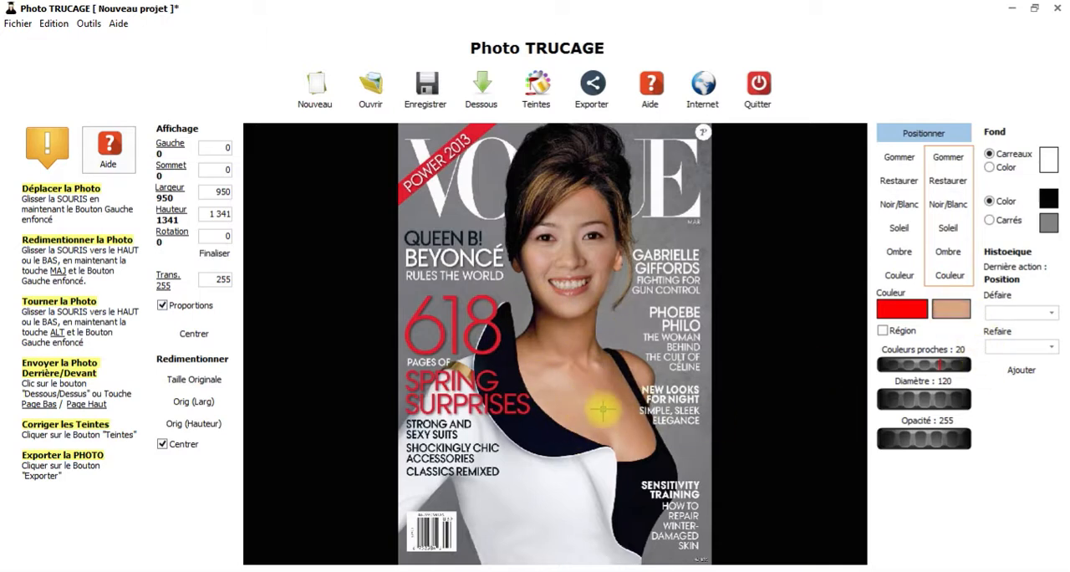
{"action": "key", "text": "space"}
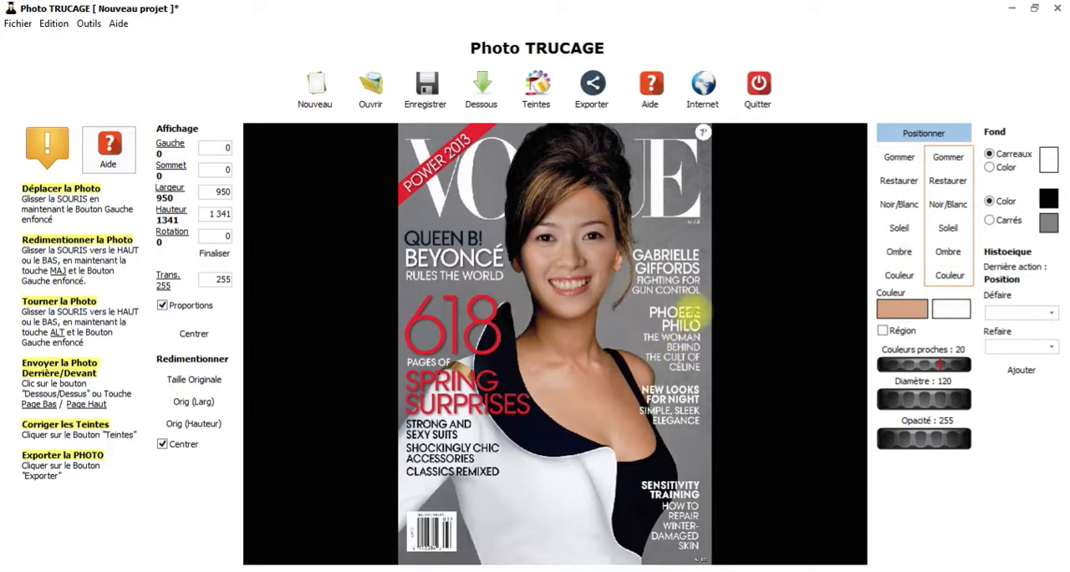
{"action": "left_click", "coordinate": [951, 275]}
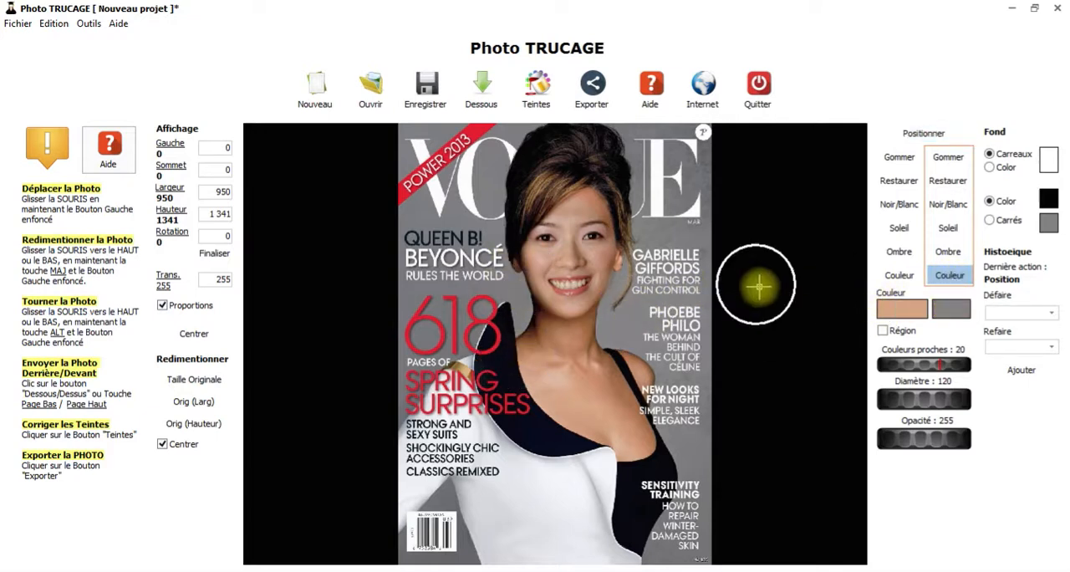
Step: Try a freehand stroke of the skin tone across the face and the background beside it, and undo it
{"action": "mouse_move", "coordinate": [666, 232]}
{"action": "left_mouse_down"}
{"action": "mouse_move", "coordinate": [667, 196]}
{"action": "mouse_move", "coordinate": [666, 314]}
{"action": "mouse_move", "coordinate": [666, 292]}
{"action": "mouse_move", "coordinate": [591, 259]}
{"action": "mouse_move", "coordinate": [672, 324]}
{"action": "left_mouse_up"}
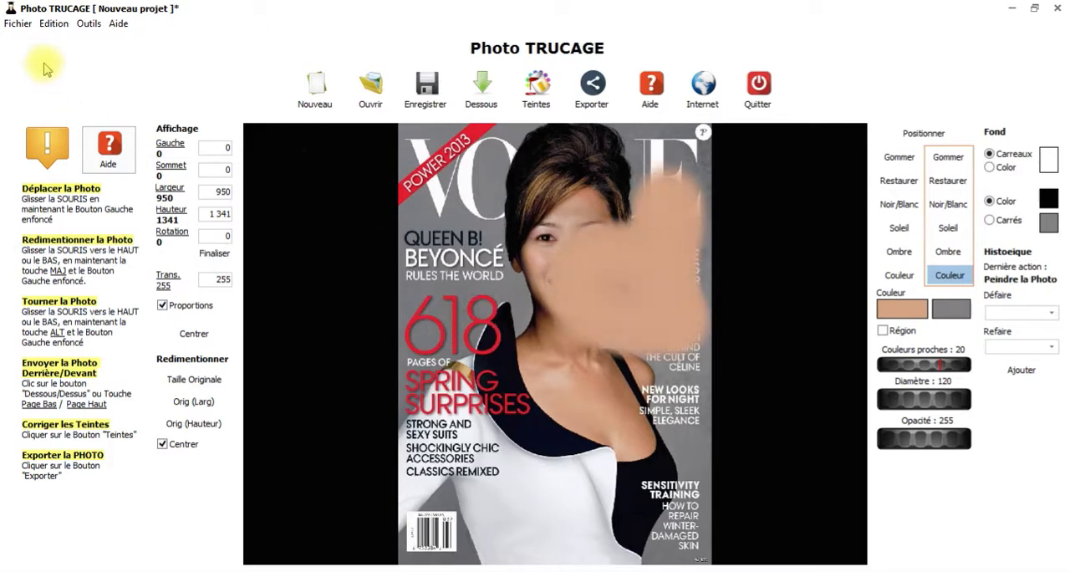
{"action": "left_click", "coordinate": [51, 24]}
{"action": "left_click", "coordinate": [73, 41]}
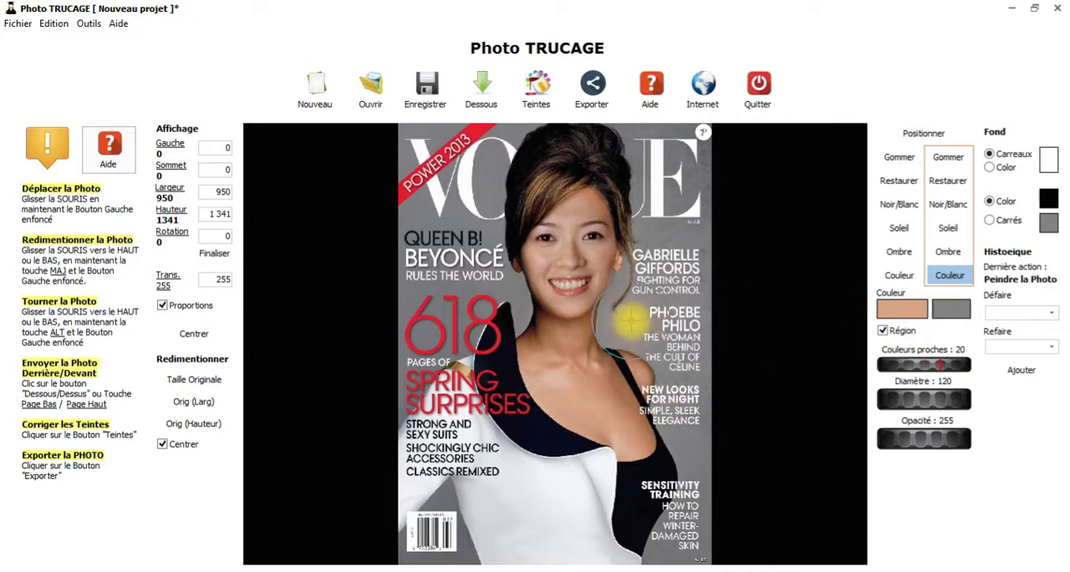
Step: Try recolouring the grey background in the skin tone with Région painting enabled, and undo the stroke
{"action": "mouse_move", "coordinate": [618, 300]}
{"action": "left_mouse_down"}
{"action": "mouse_move", "coordinate": [673, 138]}
{"action": "mouse_move", "coordinate": [685, 178]}
{"action": "mouse_move", "coordinate": [644, 364]}
{"action": "mouse_move", "coordinate": [652, 422]}
{"action": "mouse_move", "coordinate": [703, 504]}
{"action": "mouse_move", "coordinate": [734, 393]}
{"action": "mouse_move", "coordinate": [723, 251]}
{"action": "mouse_move", "coordinate": [691, 153]}
{"action": "mouse_move", "coordinate": [595, 123]}
{"action": "mouse_move", "coordinate": [454, 127]}
{"action": "mouse_move", "coordinate": [405, 203]}
{"action": "mouse_move", "coordinate": [493, 209]}
{"action": "mouse_move", "coordinate": [517, 252]}
{"action": "mouse_move", "coordinate": [418, 322]}
{"action": "mouse_move", "coordinate": [397, 355]}
{"action": "mouse_move", "coordinate": [508, 322]}
{"action": "mouse_move", "coordinate": [514, 230]}
{"action": "mouse_move", "coordinate": [460, 160]}
{"action": "mouse_move", "coordinate": [494, 200]}
{"action": "mouse_move", "coordinate": [663, 154]}
{"action": "mouse_move", "coordinate": [655, 221]}
{"action": "mouse_move", "coordinate": [673, 149]}
{"action": "mouse_move", "coordinate": [673, 226]}
{"action": "mouse_move", "coordinate": [681, 163]}
{"action": "mouse_move", "coordinate": [655, 372]}
{"action": "mouse_move", "coordinate": [665, 453]}
{"action": "mouse_move", "coordinate": [481, 361]}
{"action": "mouse_move", "coordinate": [420, 383]}
{"action": "mouse_move", "coordinate": [443, 276]}
{"action": "mouse_move", "coordinate": [447, 297]}
{"action": "mouse_move", "coordinate": [455, 287]}
{"action": "mouse_move", "coordinate": [423, 331]}
{"action": "left_mouse_up"}
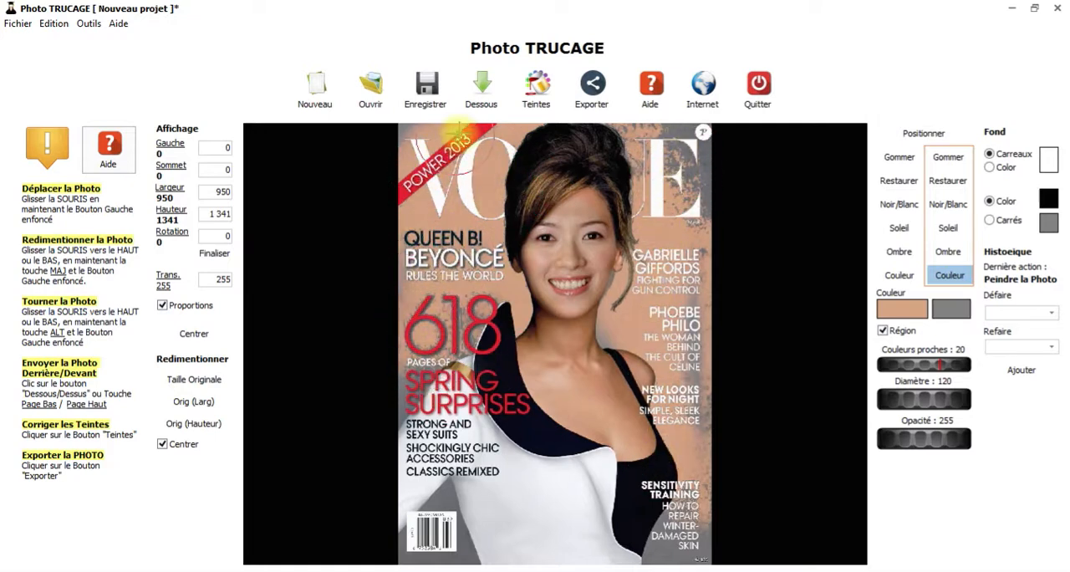
{"action": "left_click", "coordinate": [54, 25]}
{"action": "left_click", "coordinate": [65, 38]}
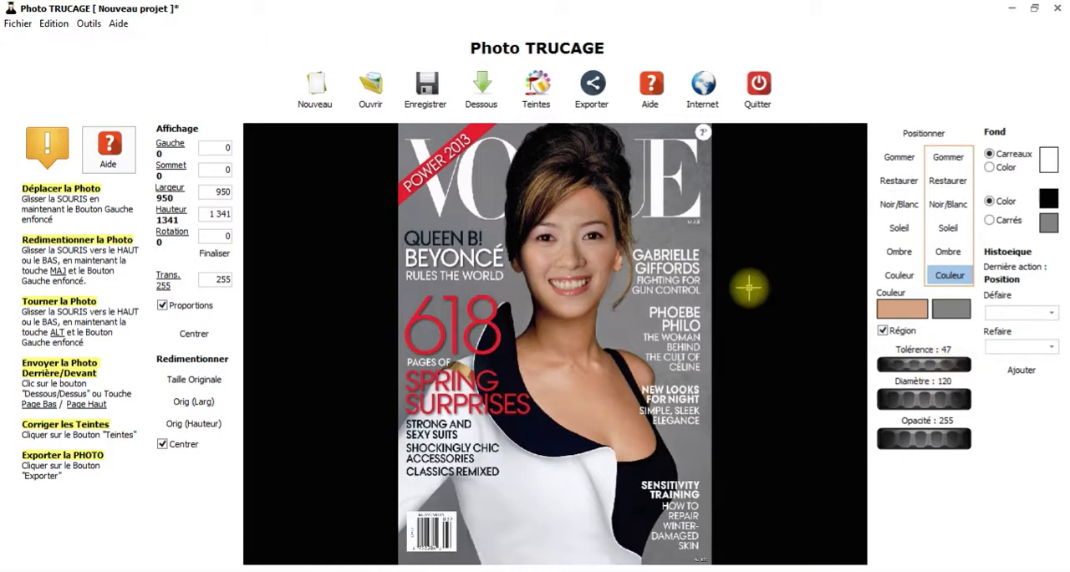
Step: Try Région painting in the skin tone at tolerance 47 over the grey background and the face, and undo it
{"action": "mouse_move", "coordinate": [638, 325]}
{"action": "left_mouse_down"}
{"action": "mouse_move", "coordinate": [665, 234]}
{"action": "mouse_move", "coordinate": [673, 142]}
{"action": "mouse_move", "coordinate": [687, 244]}
{"action": "mouse_move", "coordinate": [693, 154]}
{"action": "mouse_move", "coordinate": [670, 470]}
{"action": "mouse_move", "coordinate": [716, 455]}
{"action": "mouse_move", "coordinate": [693, 422]}
{"action": "left_mouse_up"}
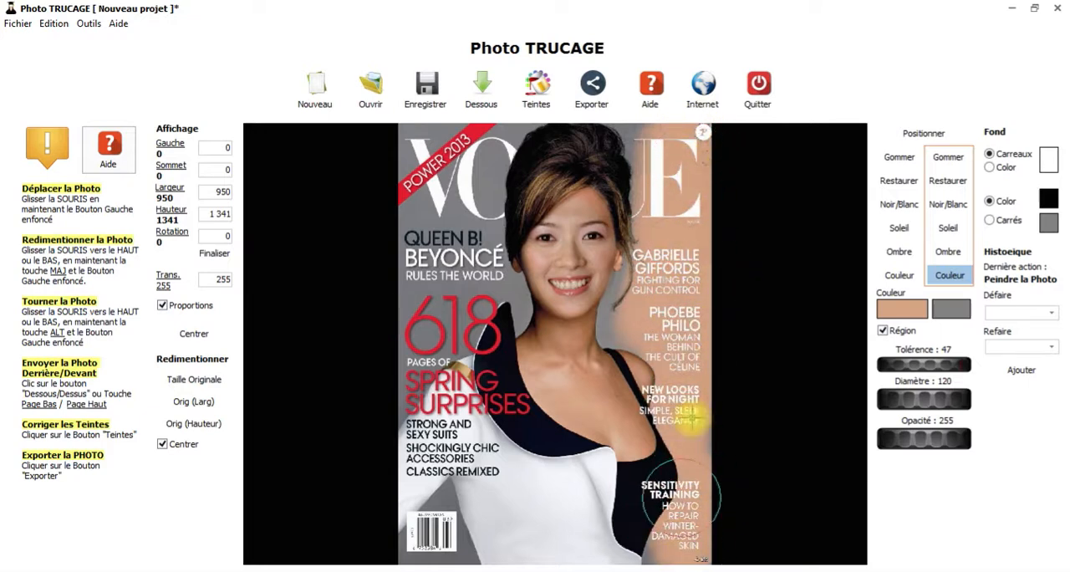
{"action": "mouse_move", "coordinate": [610, 107]}
{"action": "left_mouse_down"}
{"action": "mouse_move", "coordinate": [538, 99]}
{"action": "mouse_move", "coordinate": [439, 120]}
{"action": "mouse_move", "coordinate": [397, 169]}
{"action": "mouse_move", "coordinate": [512, 124]}
{"action": "mouse_move", "coordinate": [414, 307]}
{"action": "mouse_move", "coordinate": [475, 276]}
{"action": "mouse_move", "coordinate": [484, 253]}
{"action": "mouse_move", "coordinate": [489, 289]}
{"action": "mouse_move", "coordinate": [400, 364]}
{"action": "mouse_move", "coordinate": [397, 389]}
{"action": "mouse_move", "coordinate": [421, 186]}
{"action": "mouse_move", "coordinate": [416, 253]}
{"action": "mouse_move", "coordinate": [484, 298]}
{"action": "mouse_move", "coordinate": [400, 377]}
{"action": "mouse_move", "coordinate": [456, 316]}
{"action": "left_mouse_up"}
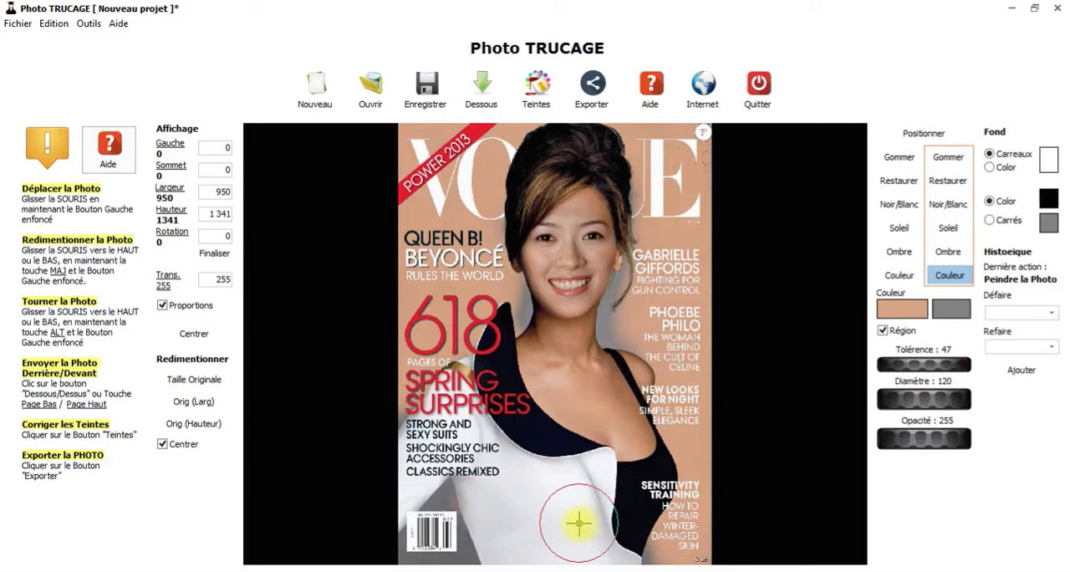
{"action": "mouse_move", "coordinate": [587, 274]}
{"action": "left_mouse_down"}
{"action": "mouse_move", "coordinate": [598, 172]}
{"action": "mouse_move", "coordinate": [574, 280]}
{"action": "mouse_move", "coordinate": [581, 192]}
{"action": "mouse_move", "coordinate": [569, 218]}
{"action": "left_mouse_up"}
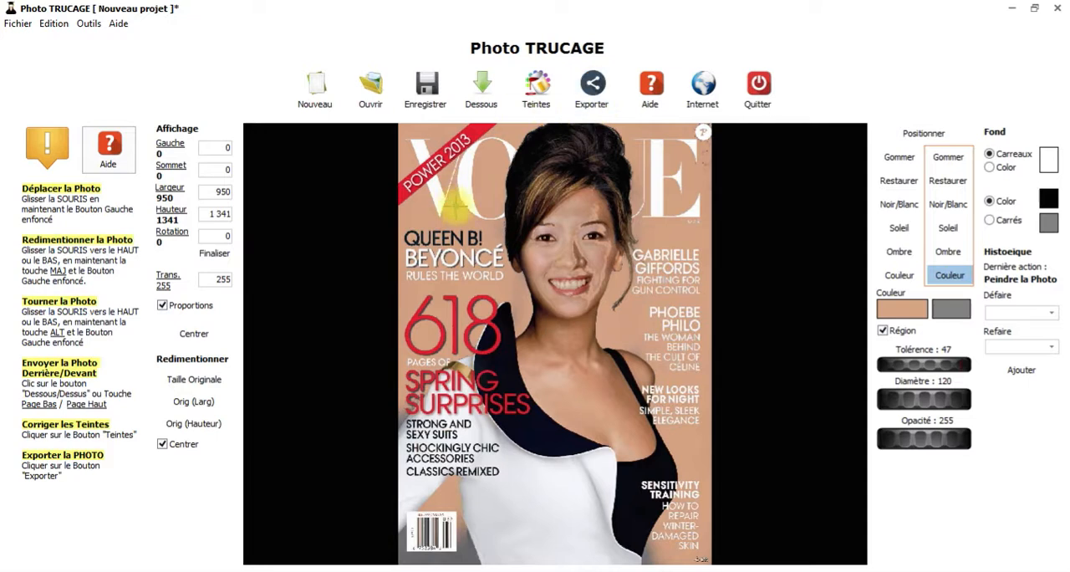
{"action": "double_click", "coordinate": [211, 190]}
{"action": "left_click", "coordinate": [55, 24]}
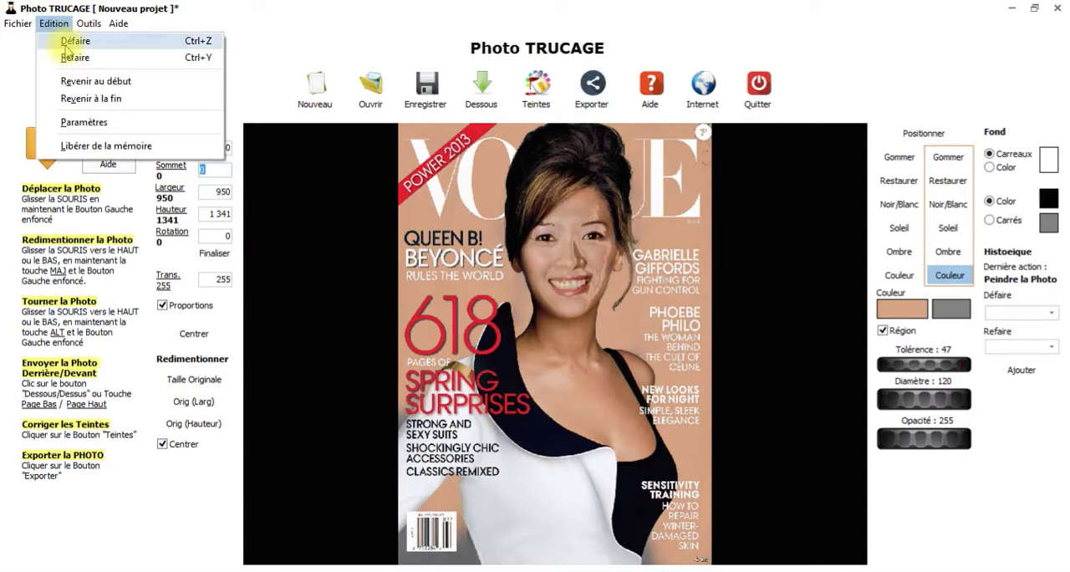
{"action": "left_click", "coordinate": [67, 42]}
Step: Set the paint colour to cyan from the basic colours
{"action": "scroll", "coordinate": [425, 159], "scroll_direction": "up", "scroll_amount": 5}
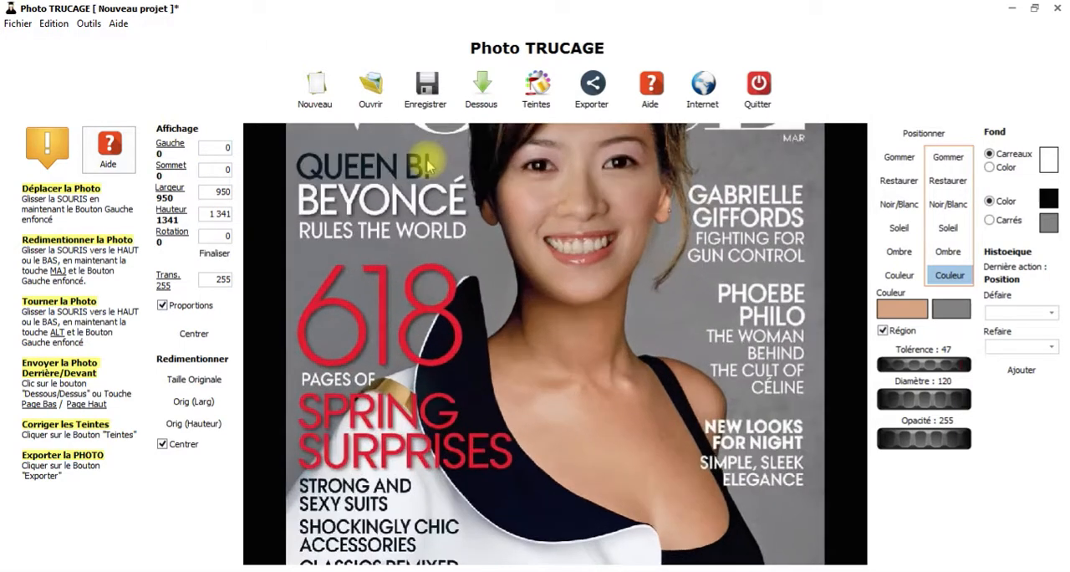
{"action": "left_click_drag", "start_coordinate": [427, 178], "coordinate": [492, 366]}
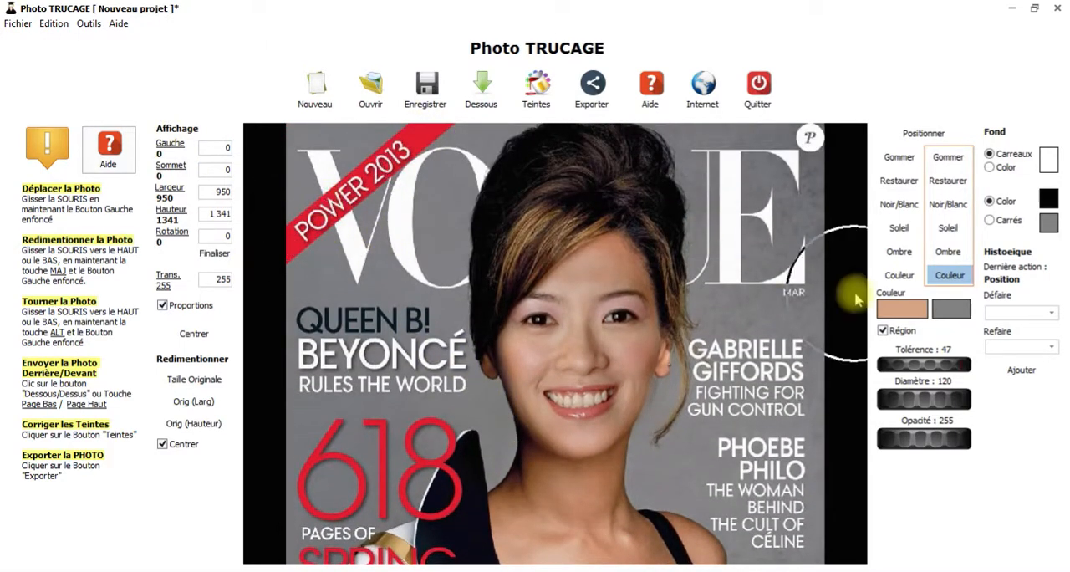
{"action": "left_click", "coordinate": [901, 309]}
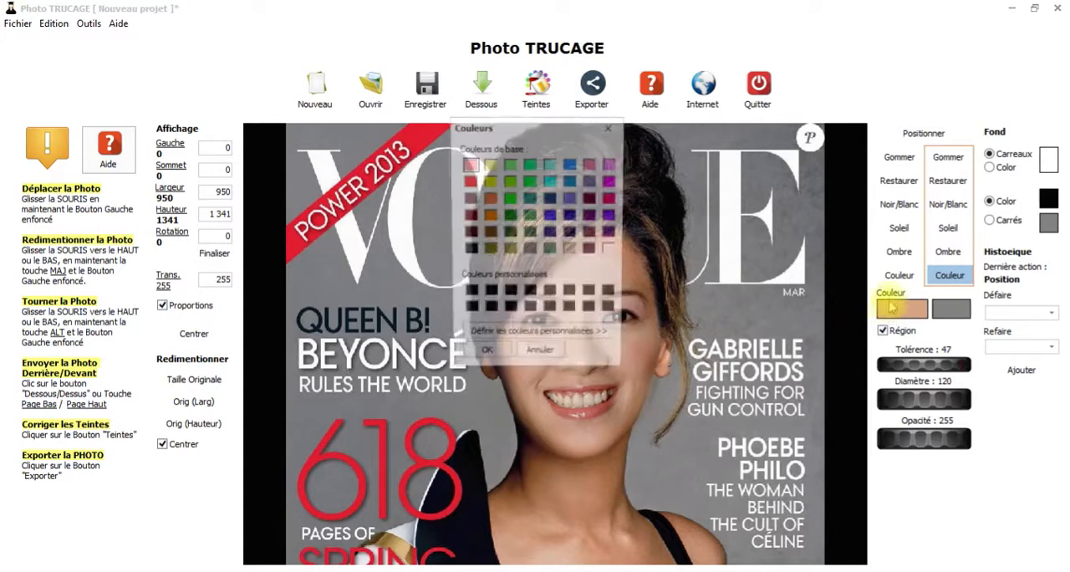
{"action": "left_click", "coordinate": [550, 180]}
{"action": "left_click", "coordinate": [484, 358]}
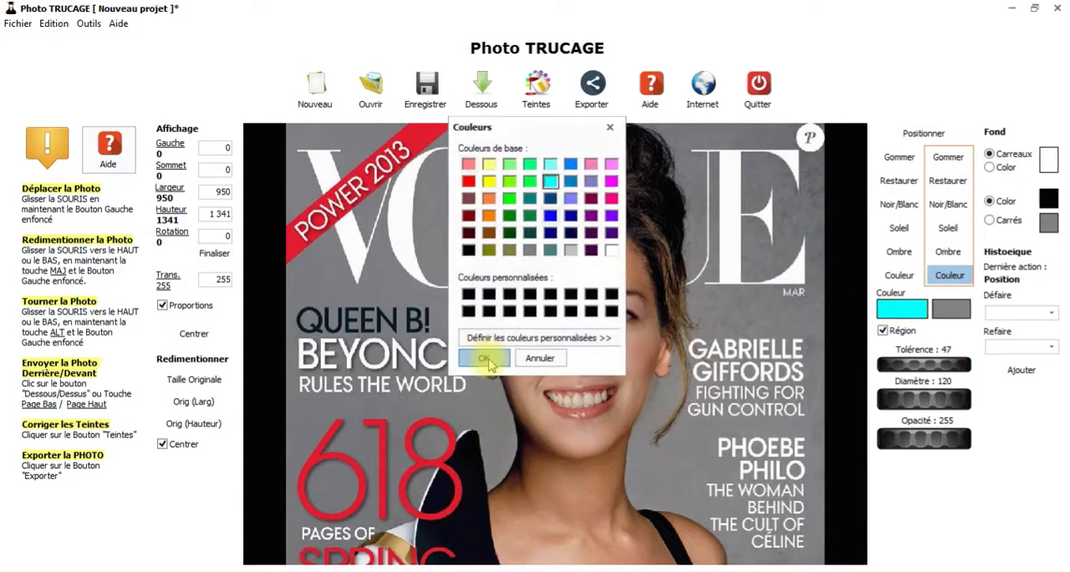
Step: Paint the red "POWER 2013" banner cyan at tolerance 47 and check the edges around its lettering
{"action": "left_click", "coordinate": [418, 141]}
{"action": "mouse_move", "coordinate": [426, 139]}
{"action": "left_mouse_down"}
{"action": "mouse_move", "coordinate": [288, 240]}
{"action": "mouse_move", "coordinate": [449, 117]}
{"action": "mouse_move", "coordinate": [283, 240]}
{"action": "mouse_move", "coordinate": [361, 236]}
{"action": "left_mouse_up"}
{"action": "scroll", "coordinate": [325, 223], "scroll_direction": "down", "scroll_amount": 3}
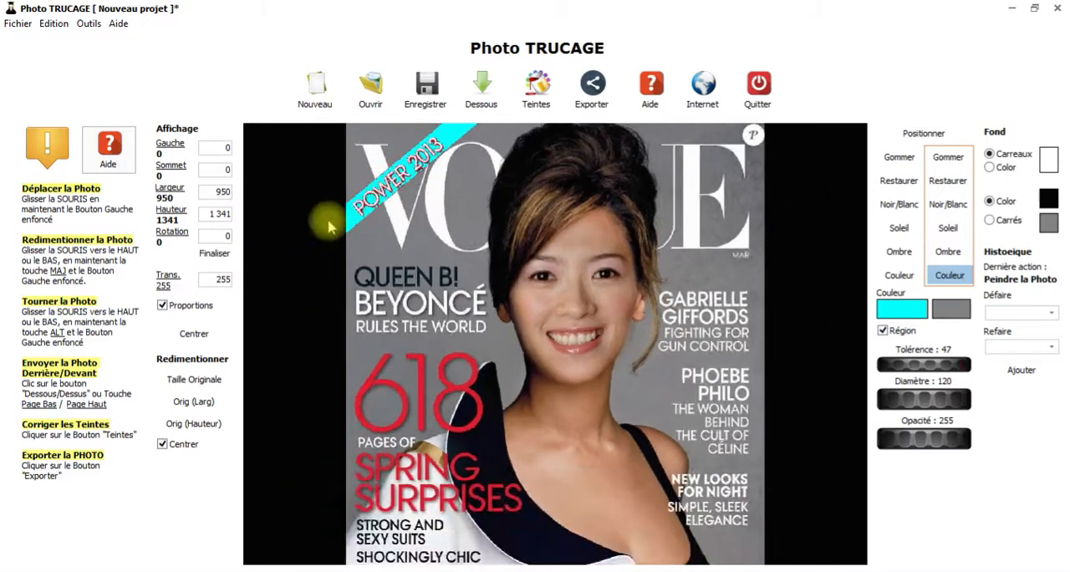
{"action": "scroll", "coordinate": [331, 219], "scroll_direction": "up", "scroll_amount": 6}
{"action": "scroll", "coordinate": [351, 211], "scroll_direction": "down", "scroll_amount": 3}
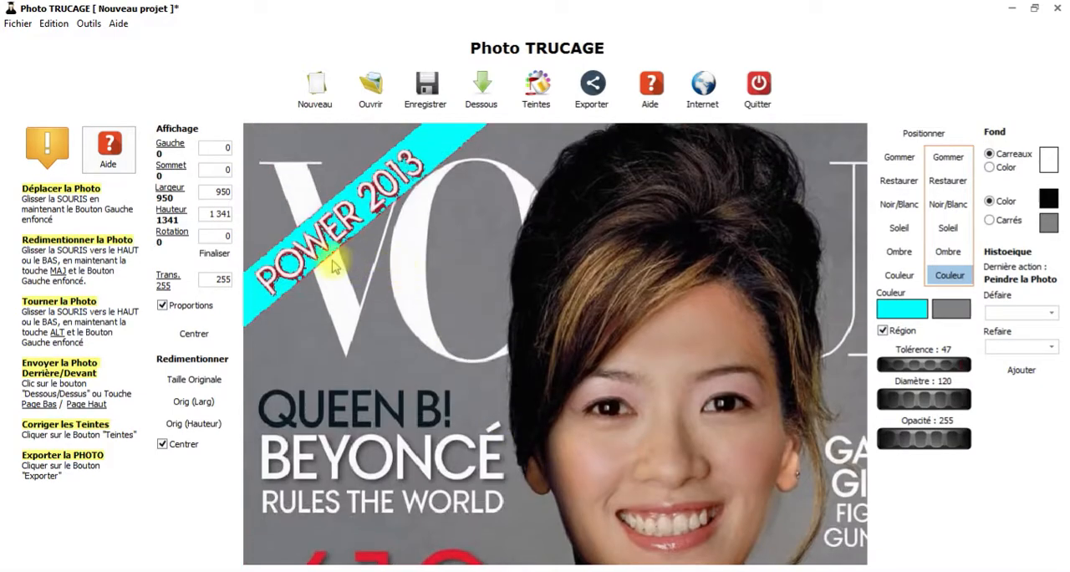
Step: Raise the tolerance to 74 and undo the cyan paint on the "POWER 2013" banner
{"action": "left_click_drag", "start_coordinate": [893, 368], "coordinate": [938, 368]}
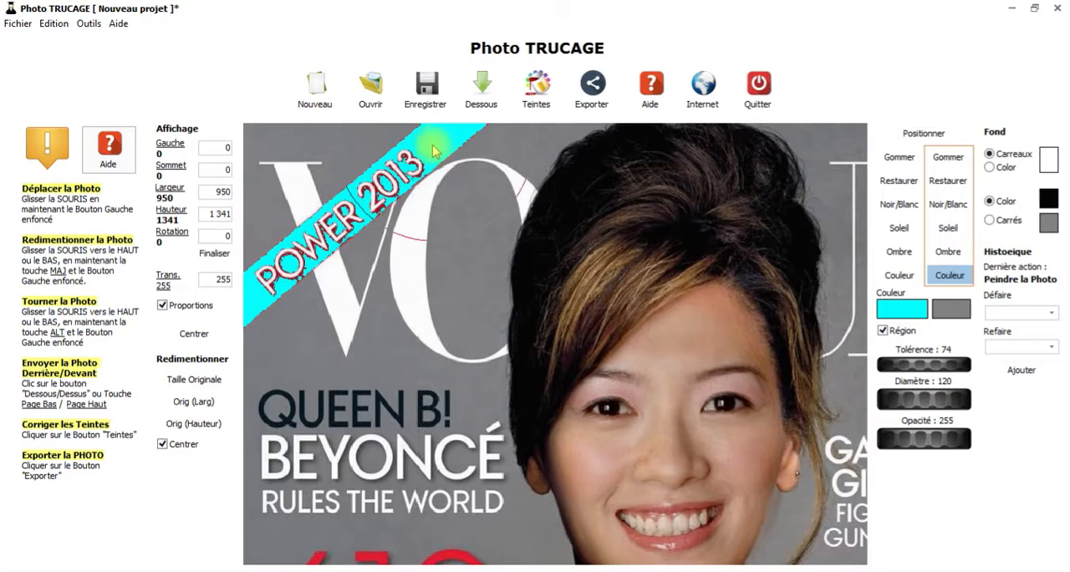
{"action": "left_click", "coordinate": [54, 23]}
{"action": "left_click", "coordinate": [72, 38]}
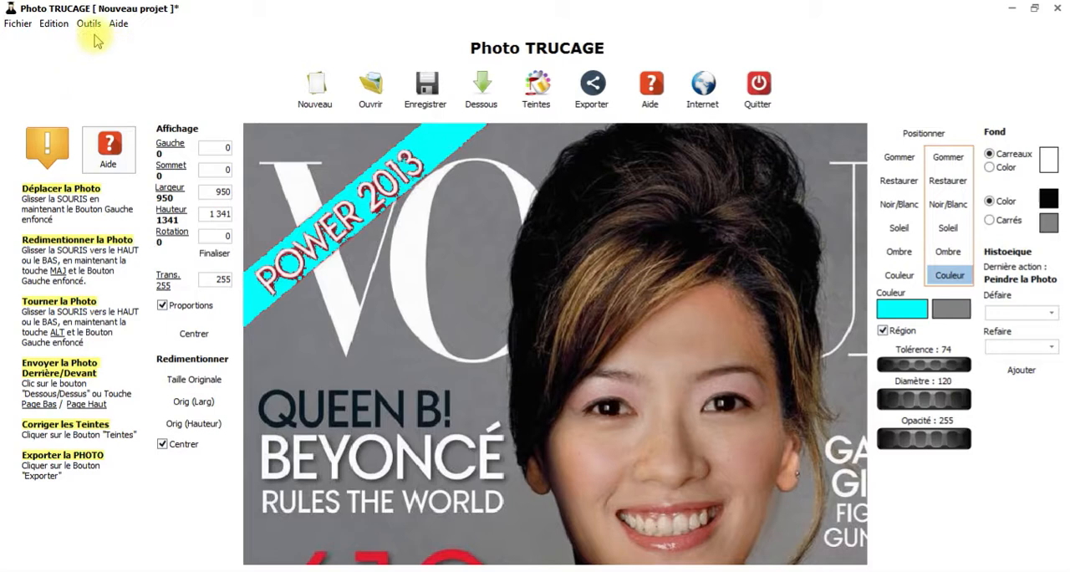
{"action": "left_click", "coordinate": [55, 24]}
{"action": "left_click", "coordinate": [72, 38]}
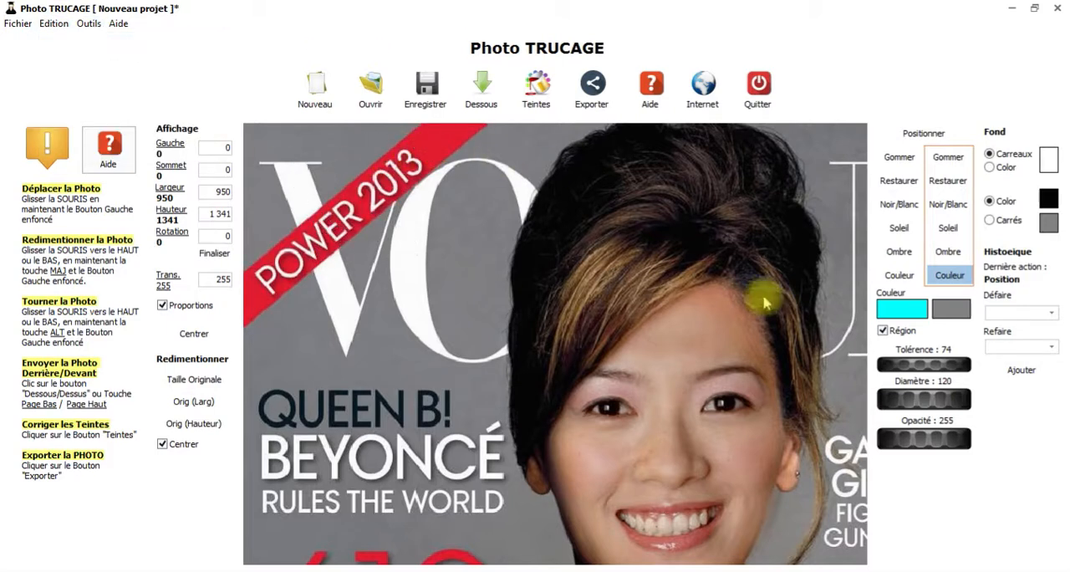
Step: Paint the "POWER 2013" banner cyan at tolerance 74 and inspect its lettering up close
{"action": "mouse_move", "coordinate": [427, 159]}
{"action": "left_mouse_down"}
{"action": "mouse_move", "coordinate": [284, 276]}
{"action": "mouse_move", "coordinate": [181, 318]}
{"action": "mouse_move", "coordinate": [169, 346]}
{"action": "left_mouse_up"}
{"action": "scroll", "coordinate": [365, 226], "scroll_direction": "up", "scroll_amount": 5}
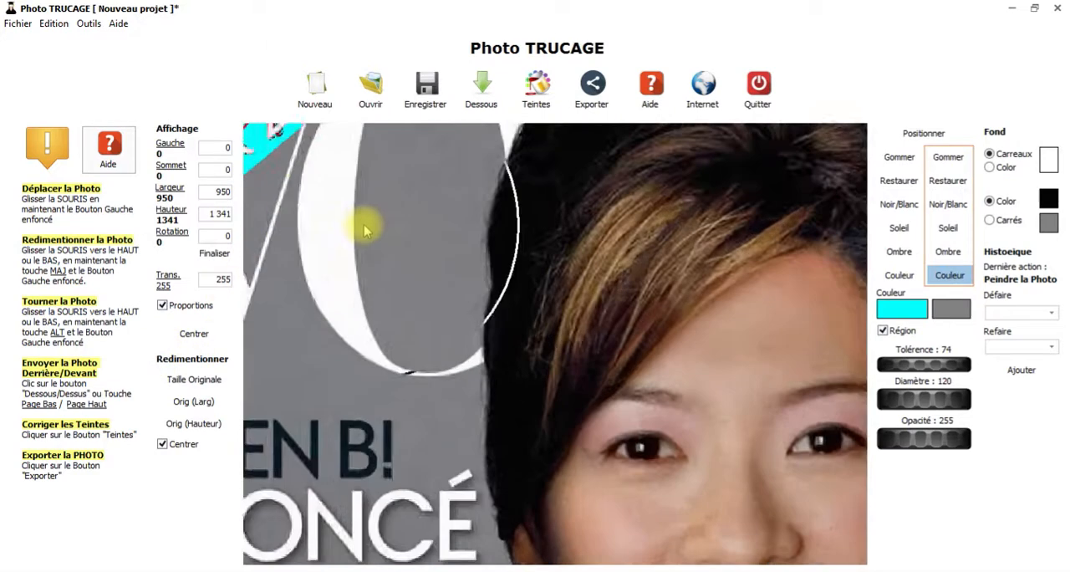
{"action": "left_click_drag", "start_coordinate": [342, 191], "coordinate": [711, 563]}
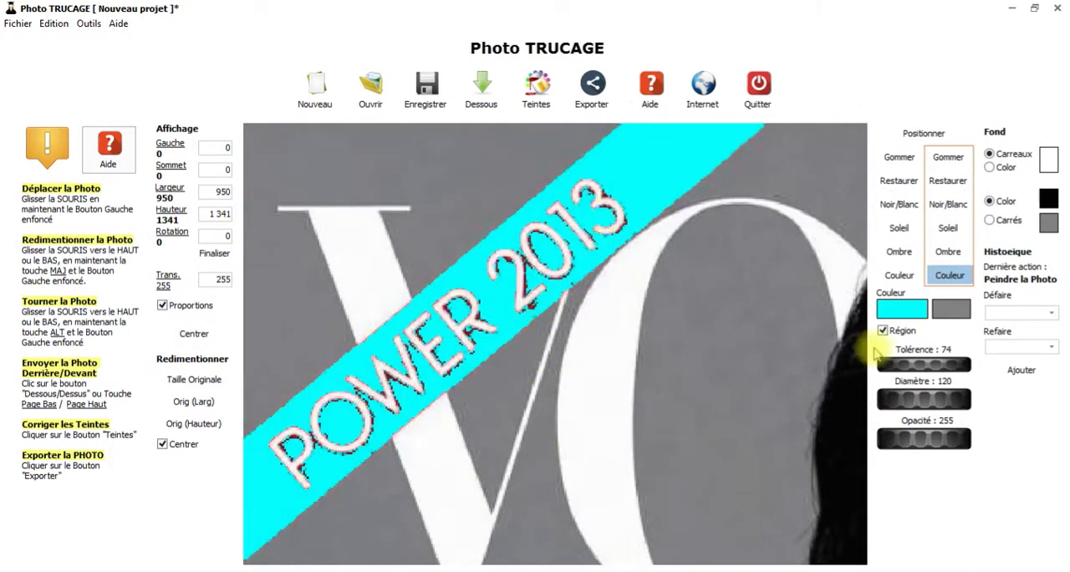
Step: Raise the tolerance to 108 and undo the banner's last cyan paint
{"action": "left_click_drag", "start_coordinate": [920, 369], "coordinate": [939, 375]}
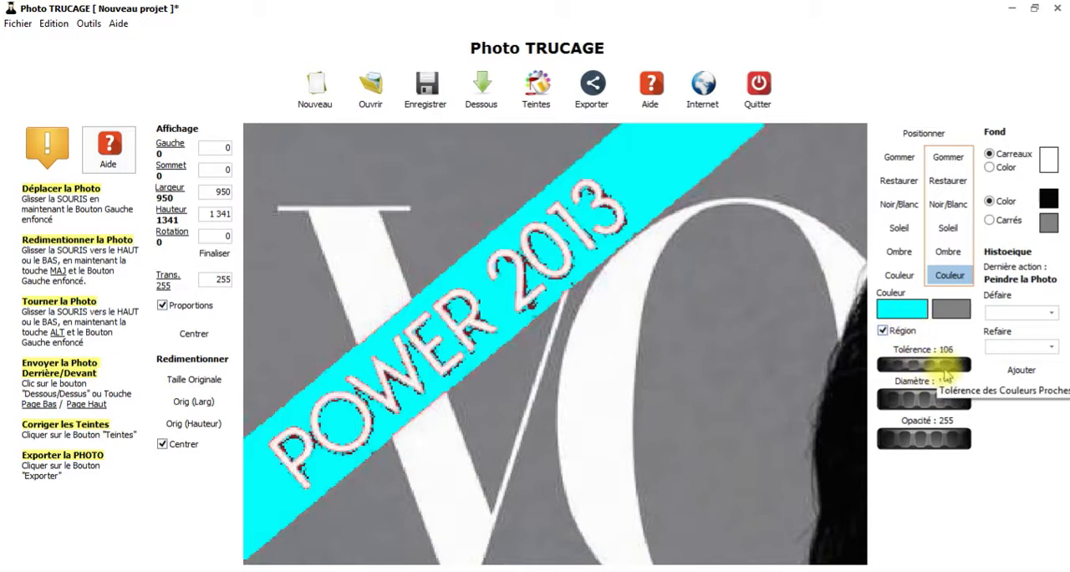
{"action": "left_click", "coordinate": [62, 43]}
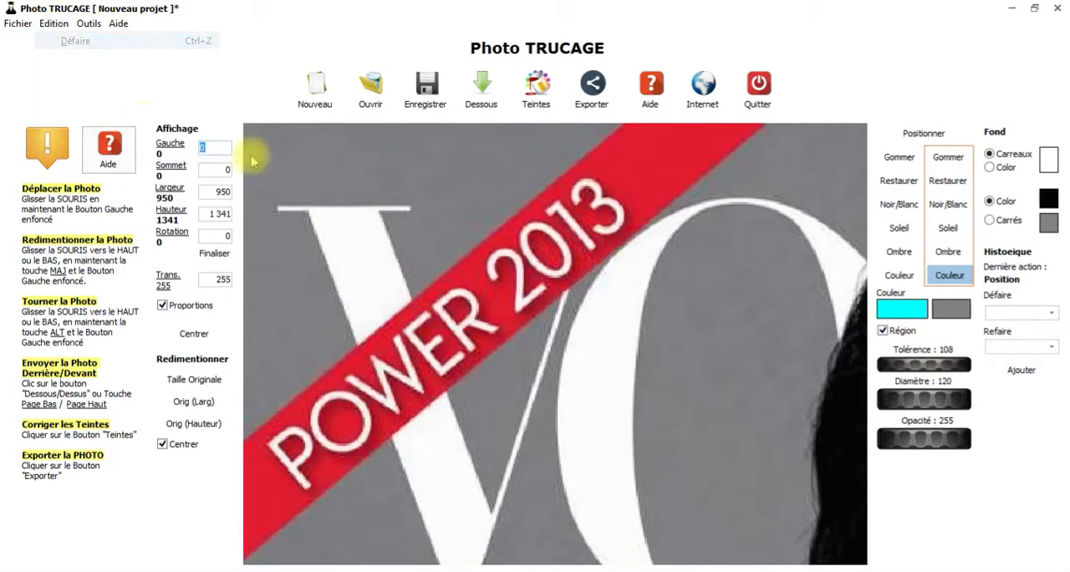
Step: Try painting the "POWER 2013" banner cyan at tolerance 108, and undo the stroke
{"action": "mouse_move", "coordinate": [641, 173]}
{"action": "left_mouse_down"}
{"action": "mouse_move", "coordinate": [311, 468]}
{"action": "mouse_move", "coordinate": [420, 352]}
{"action": "mouse_move", "coordinate": [647, 166]}
{"action": "mouse_move", "coordinate": [372, 445]}
{"action": "mouse_move", "coordinate": [337, 502]}
{"action": "mouse_move", "coordinate": [543, 324]}
{"action": "left_mouse_up"}
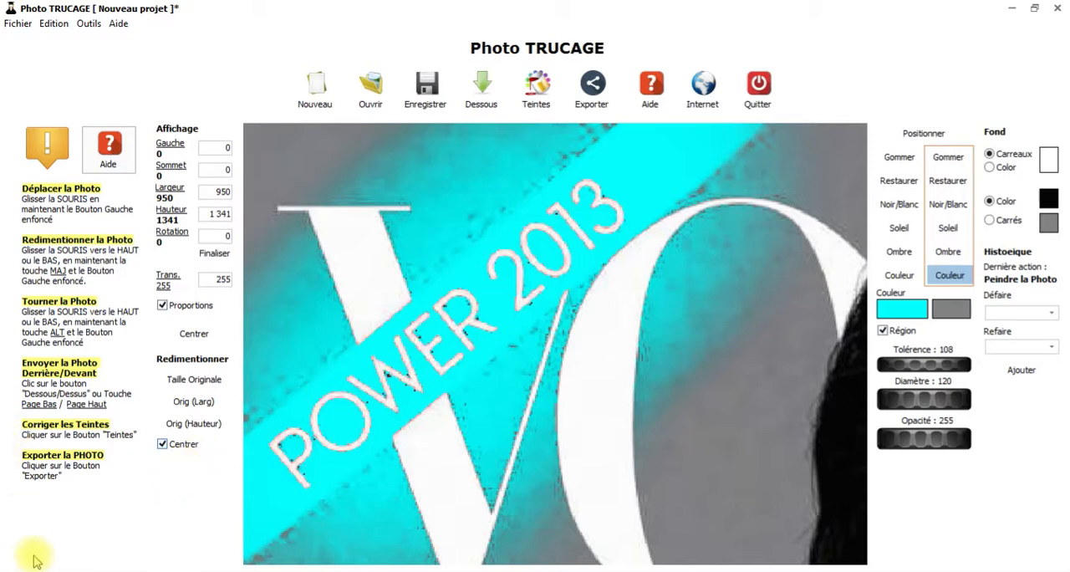
{"action": "key", "text": "ctrl+z"}
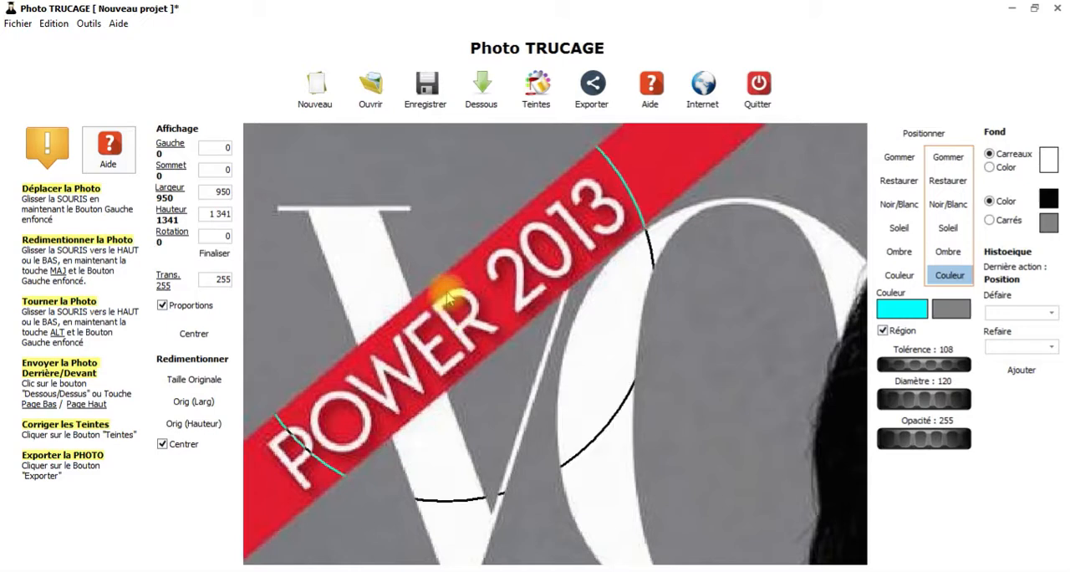
{"action": "scroll", "coordinate": [478, 342], "scroll_direction": "up", "scroll_amount": 3}
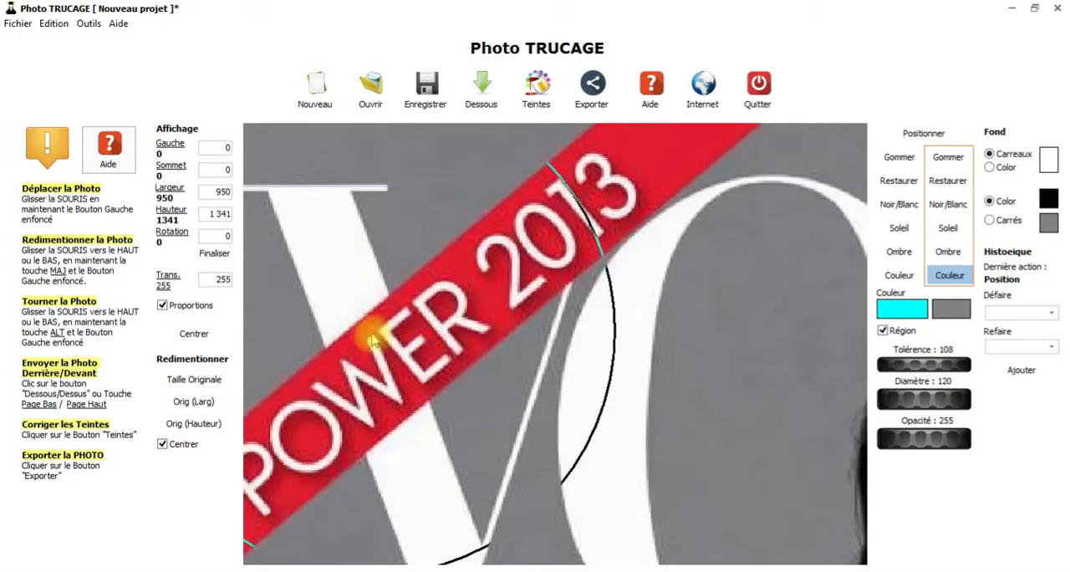
{"action": "scroll", "coordinate": [484, 310], "scroll_direction": "down", "scroll_amount": 5}
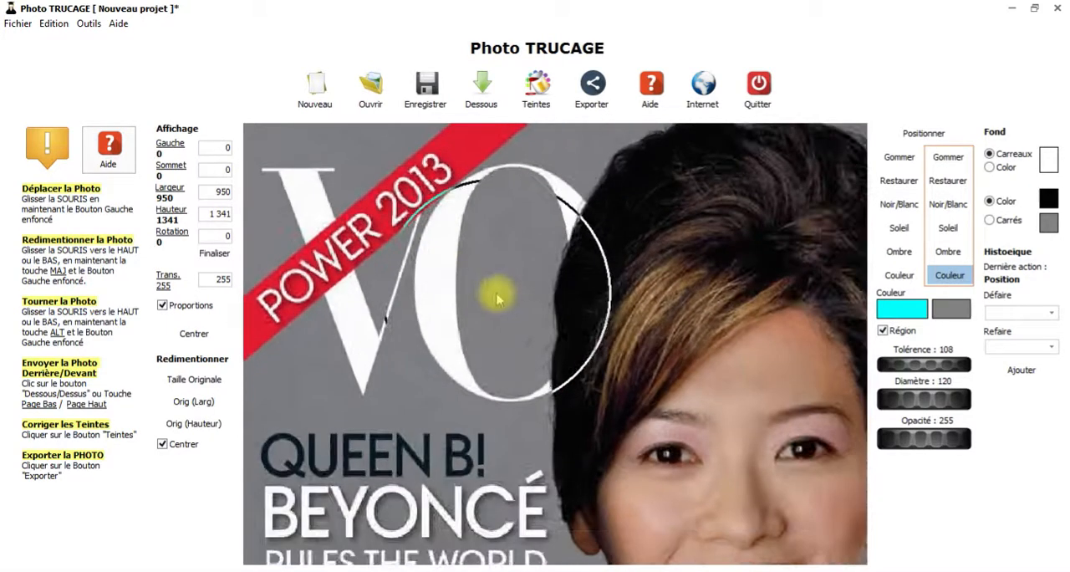